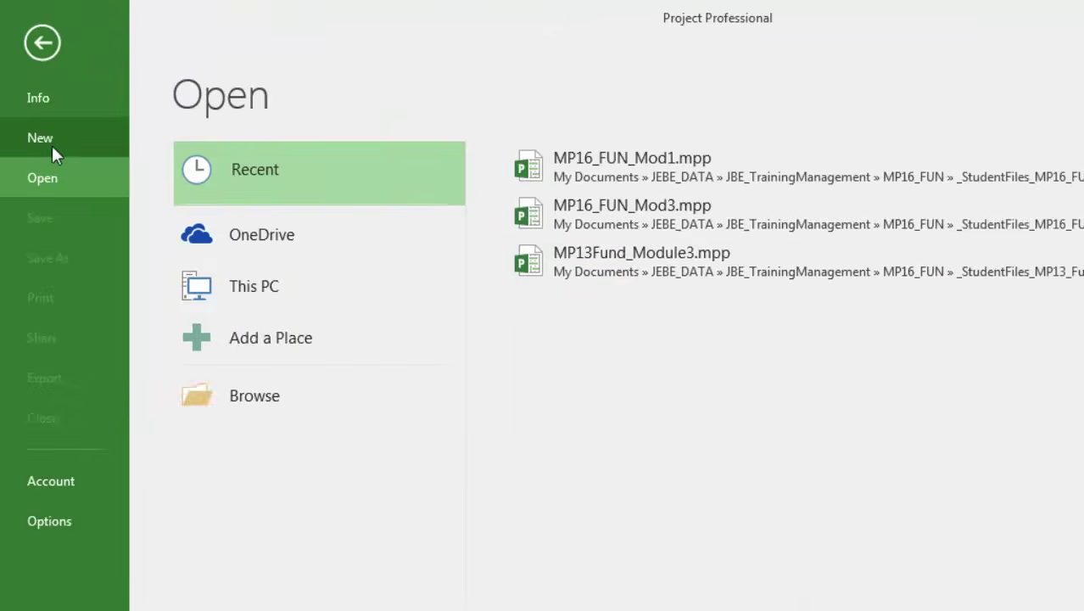
Browse the gallery of templates available for starting a new project
click(51, 143)
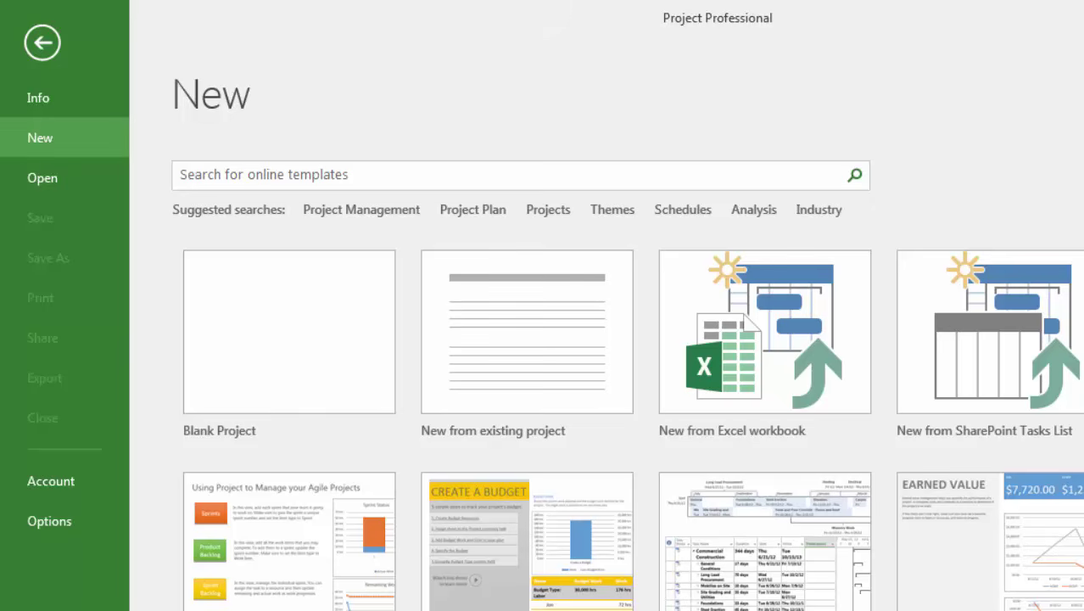
scroll(543, 425, down, 5)
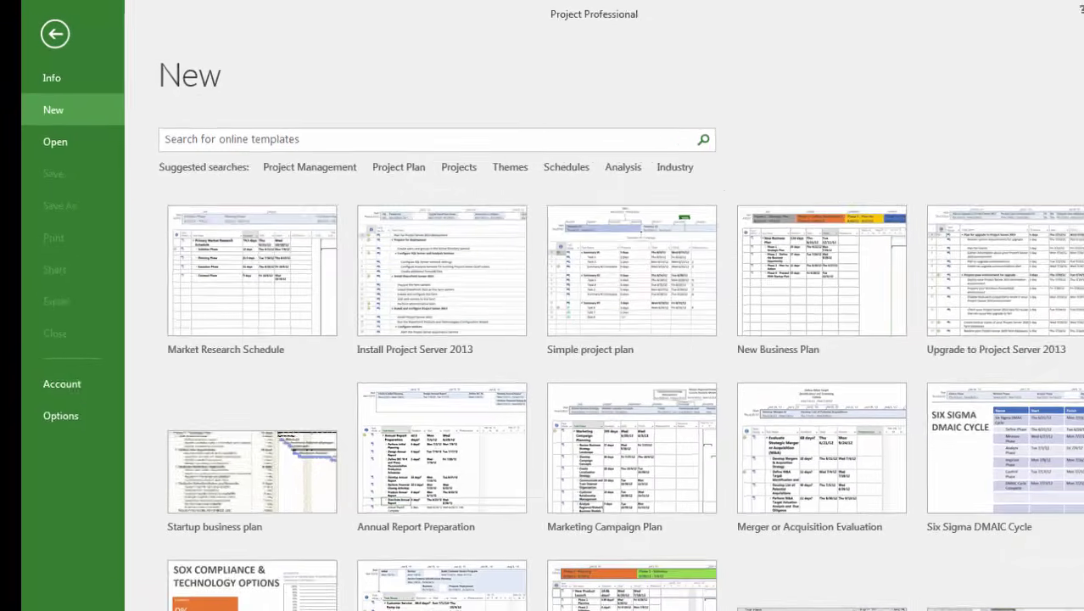
scroll(611, 397, down, 3)
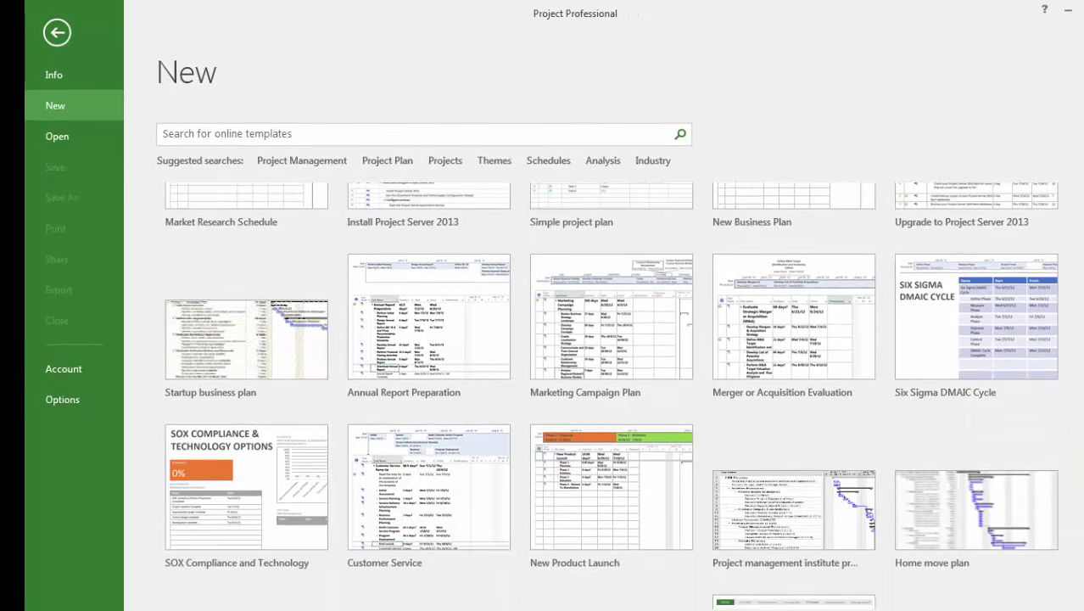
scroll(611, 394, up, 5)
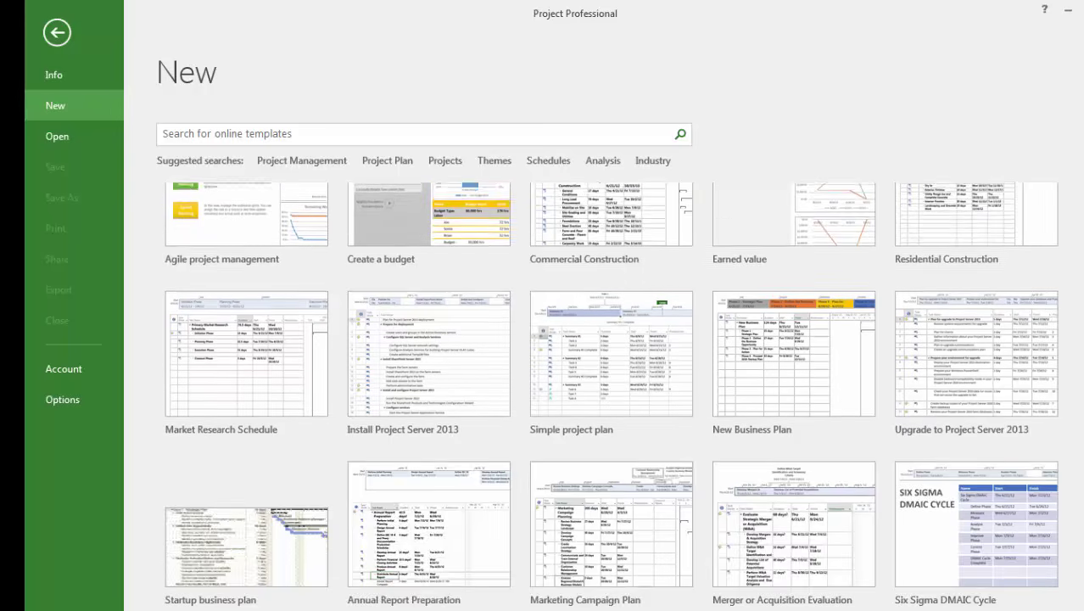
scroll(611, 395, up, 3)
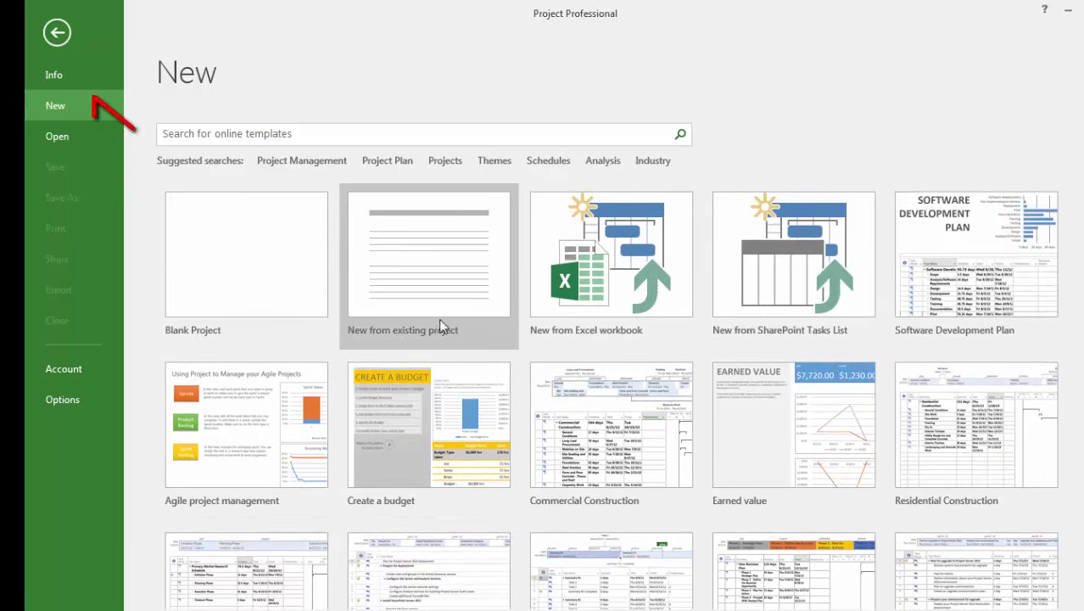
Search the online templates for "software" and look through the results
click(189, 135)
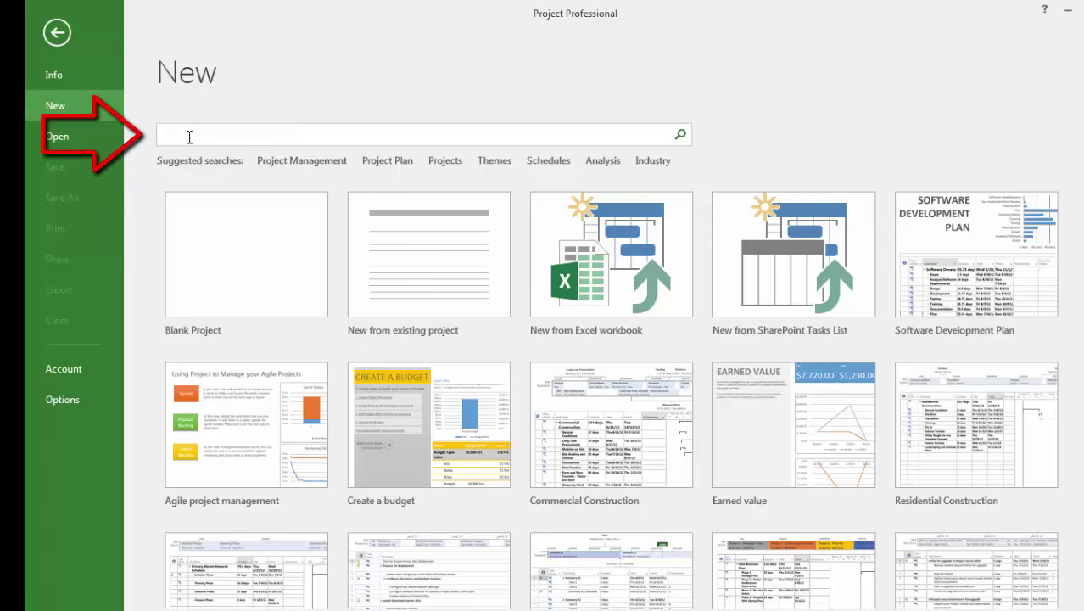
text(softr)
key(BackSpace)
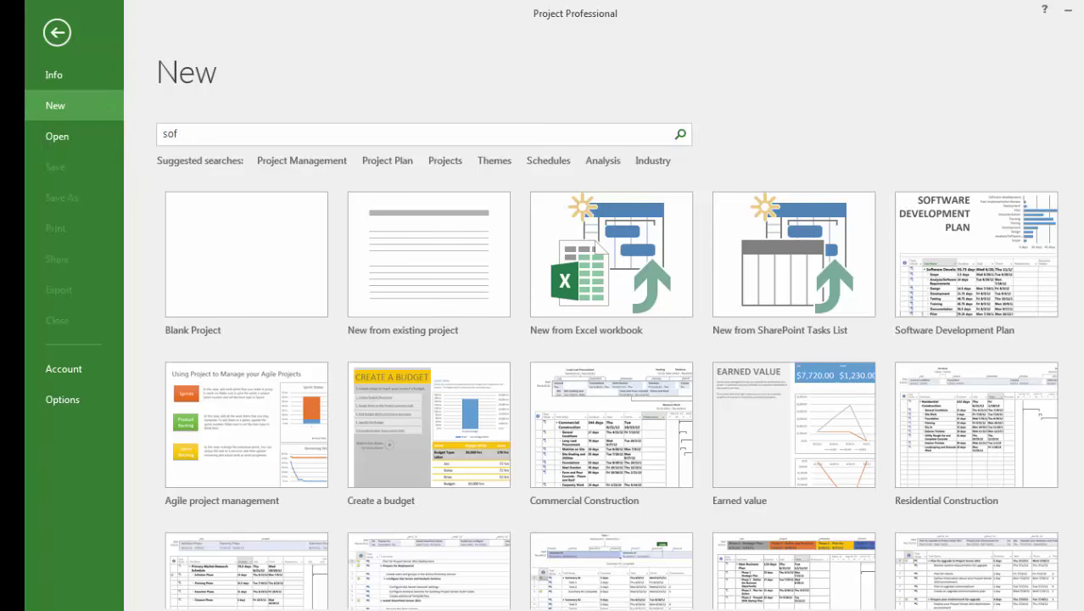
text(ware)
click(679, 134)
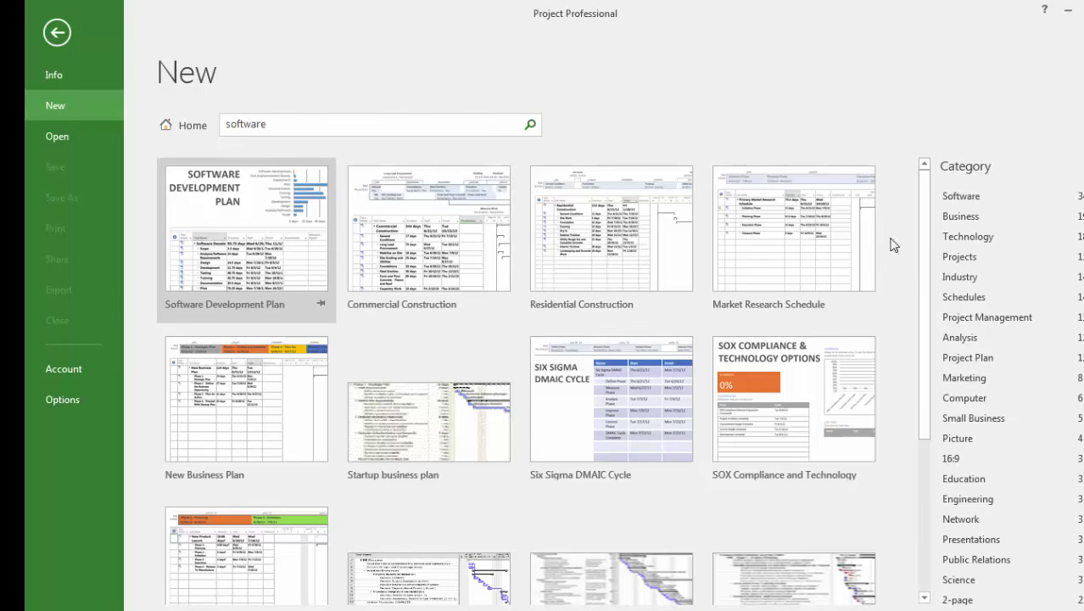
drag(927, 236, 922, 417)
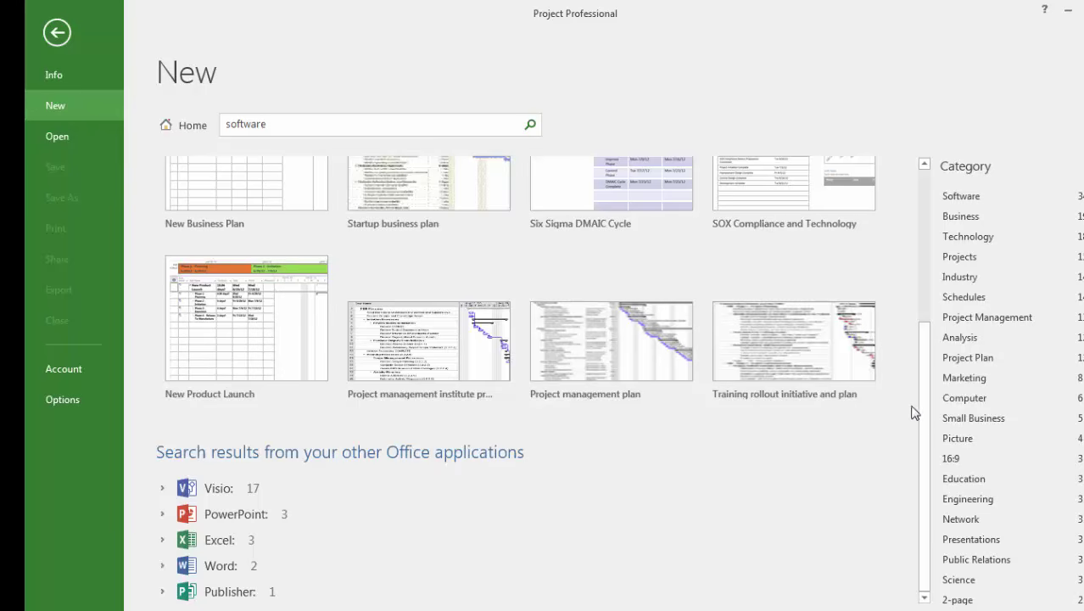
drag(928, 417, 920, 255)
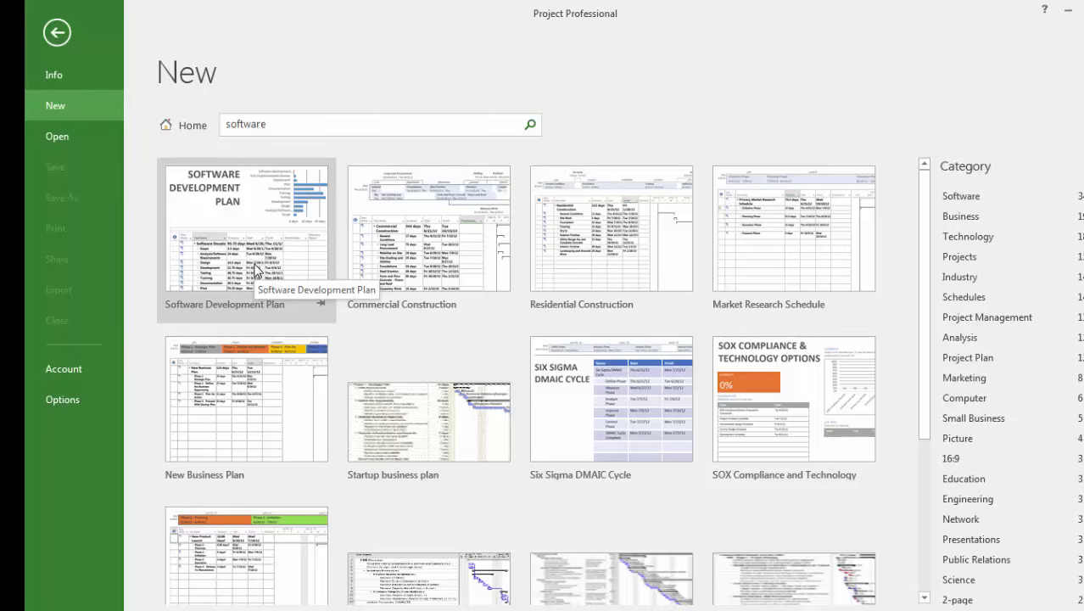
Return to the main template gallery and create a blank project
click(194, 128)
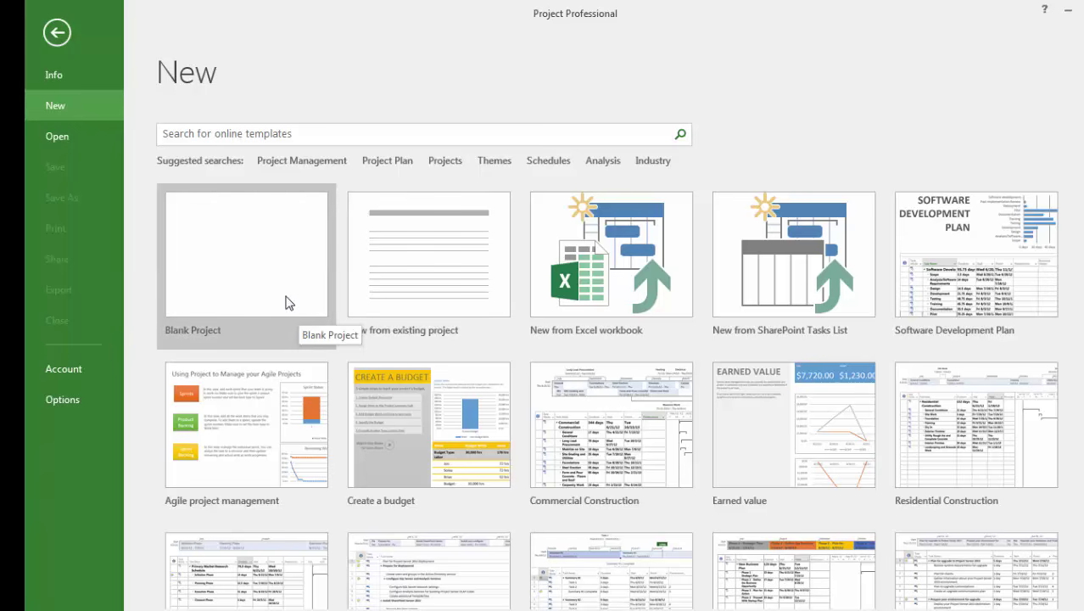
click(250, 272)
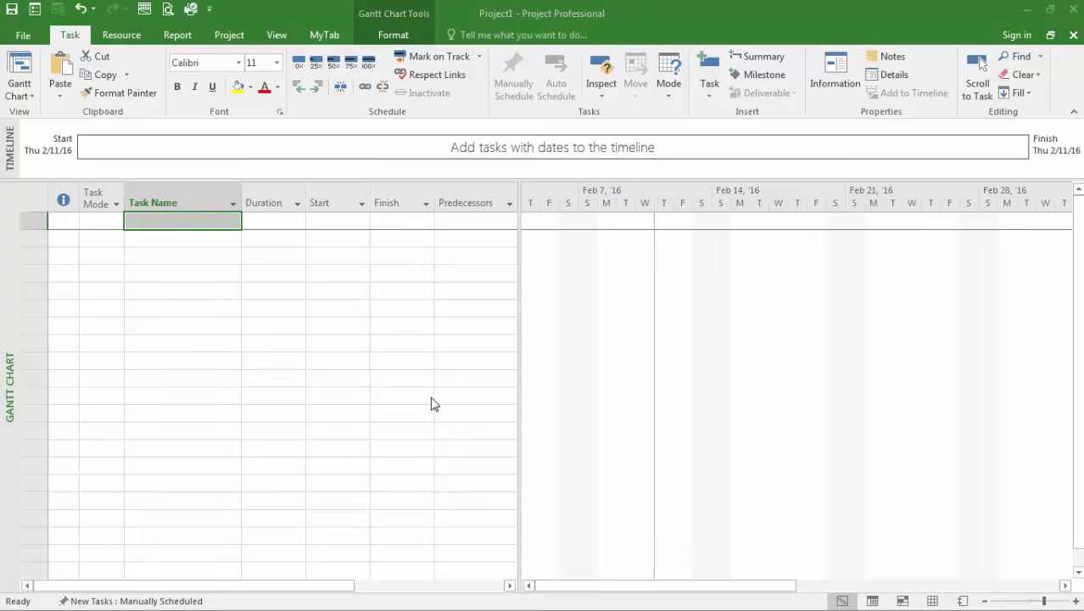
Enter "Determine project scope" and "Secure project sponsorship" as the first two tasks of the Gantt chart table
click(169, 227)
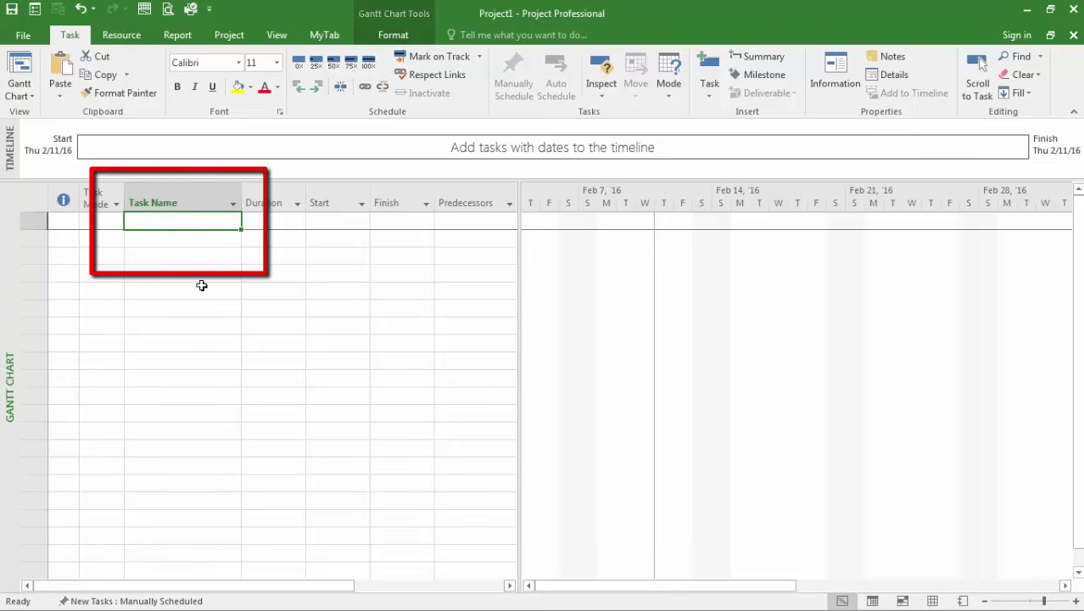
text(Determine )
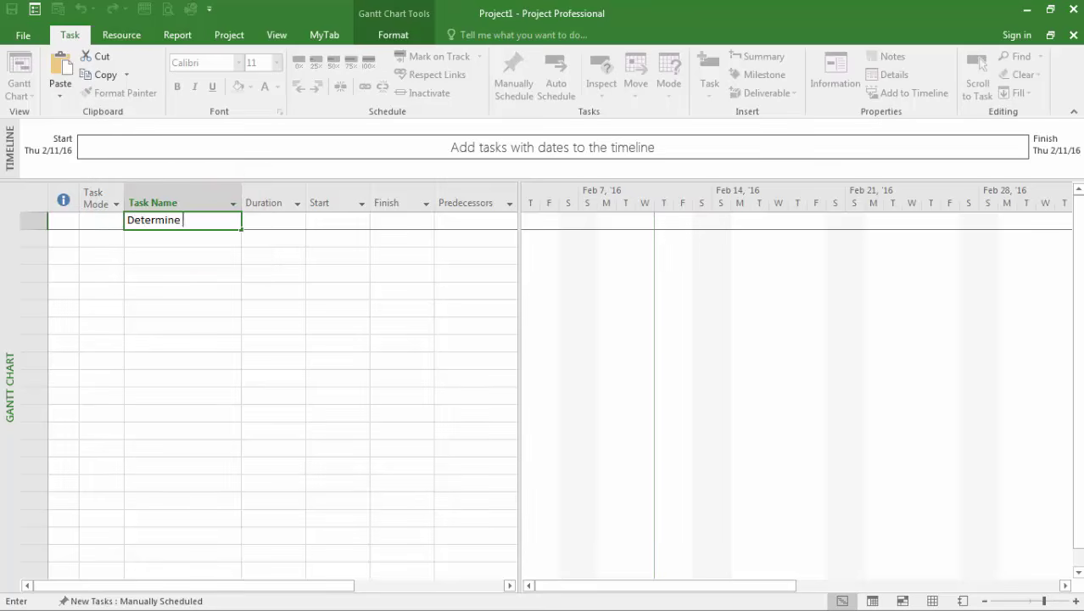
text(project scope)
key(Return)
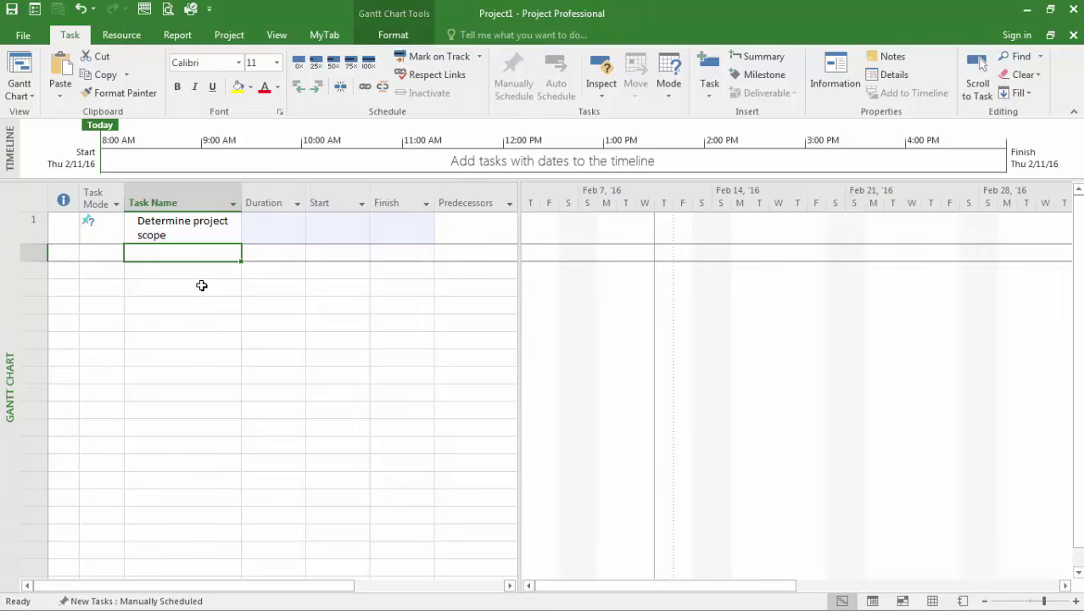
text(Secure )
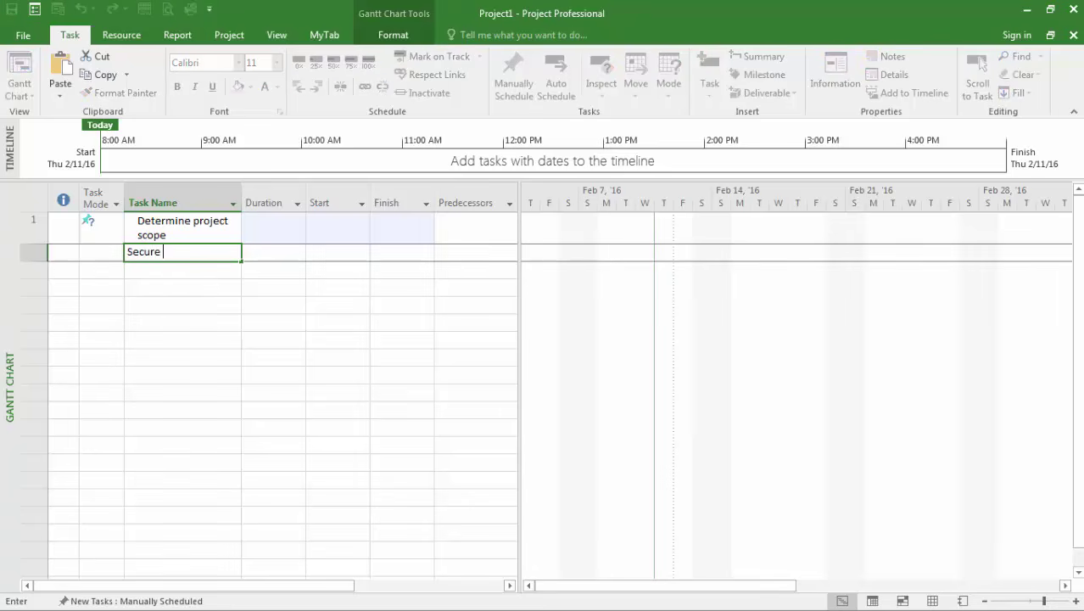
text(project)
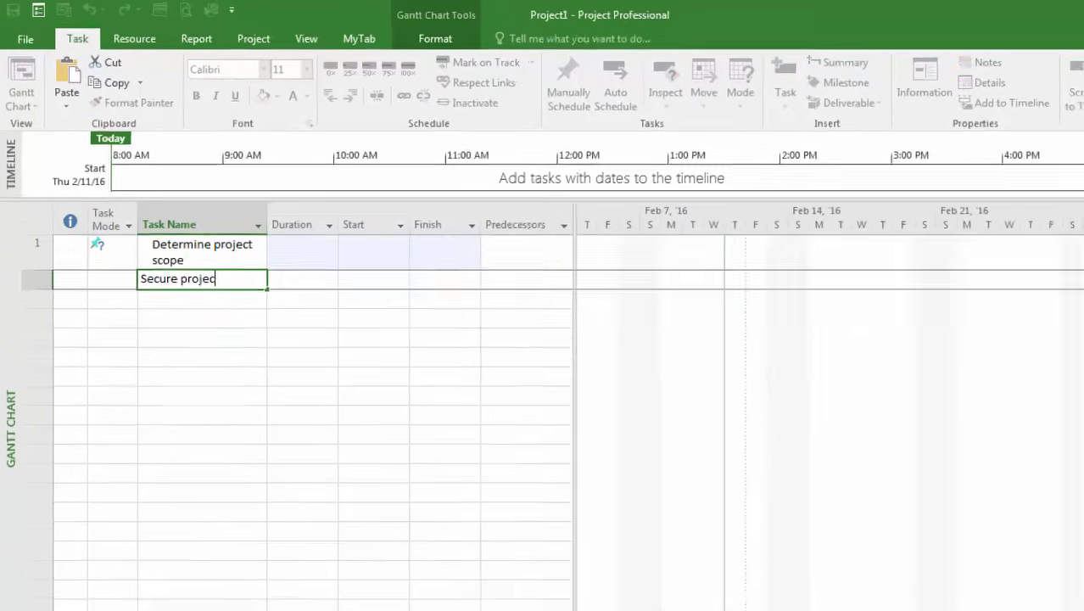
text( spon)
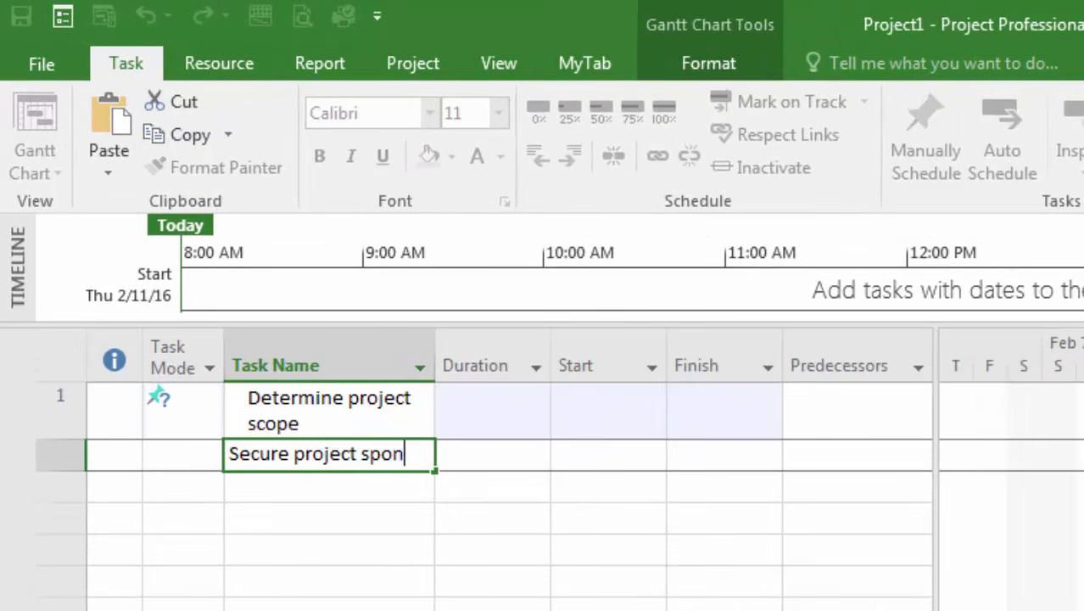
text(sorship)
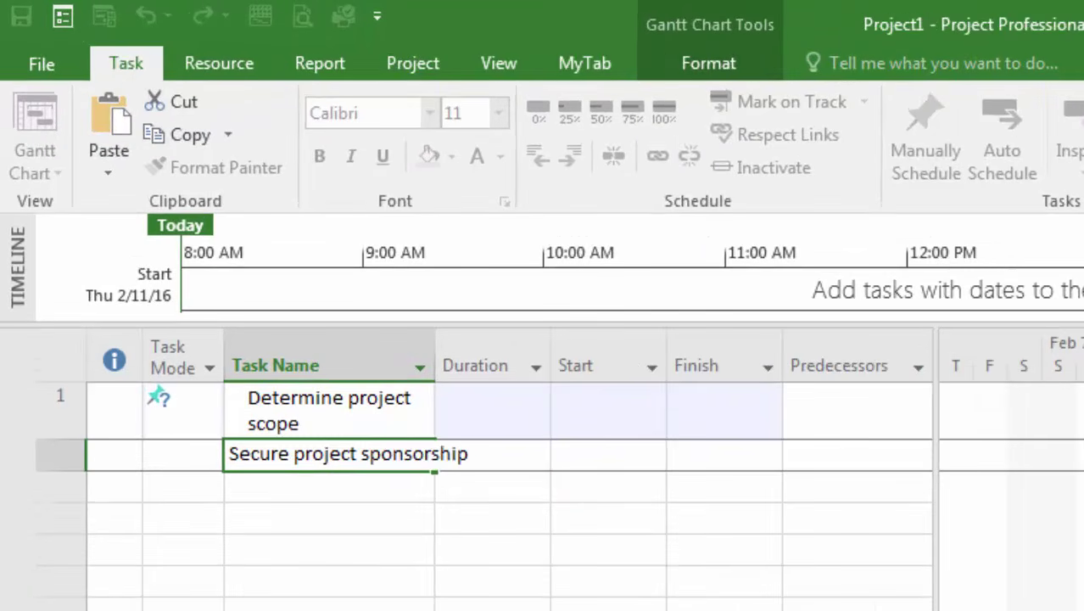
key(Return)
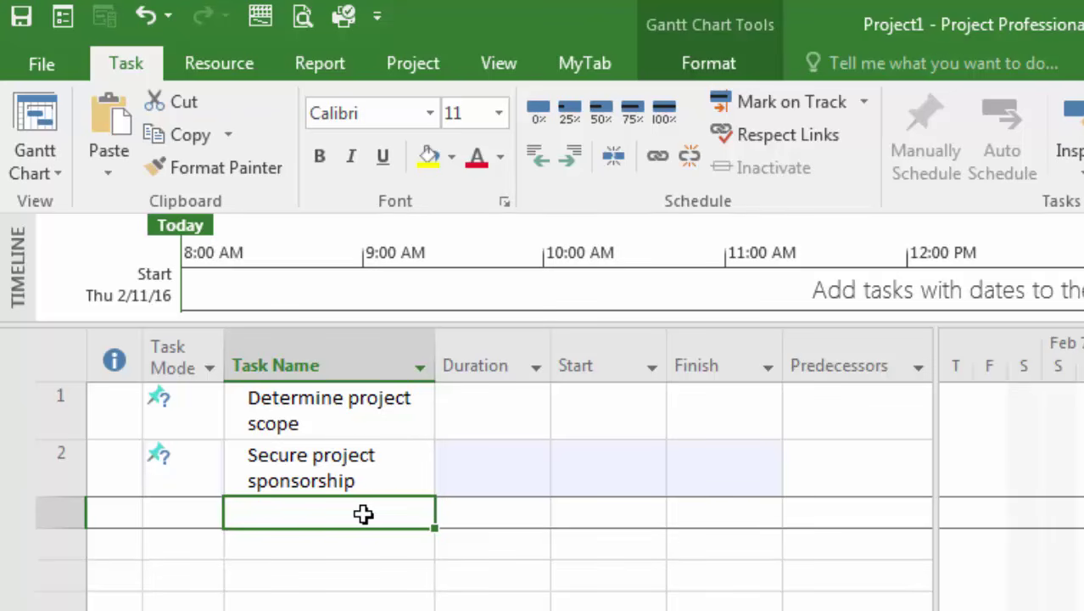
Insert a new task named "Scope" above "Determine project scope"
click(361, 419)
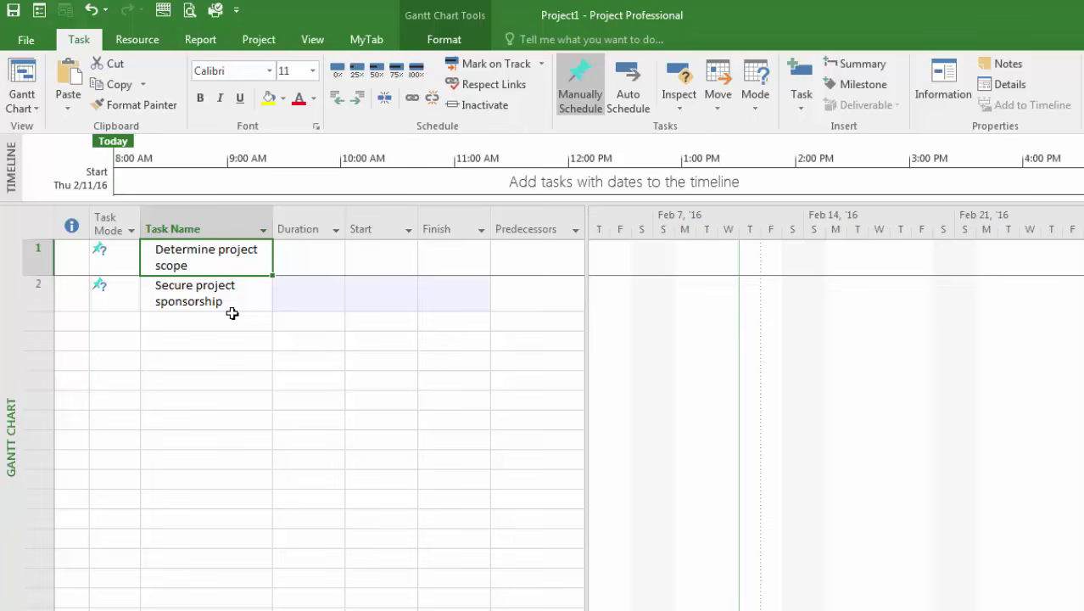
key(Insert)
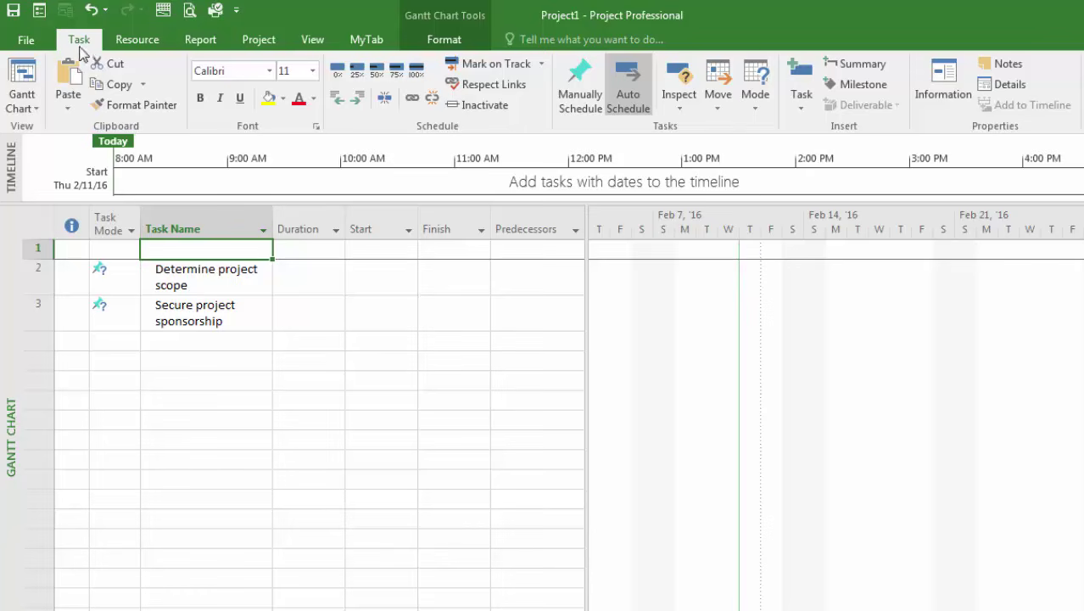
click(802, 107)
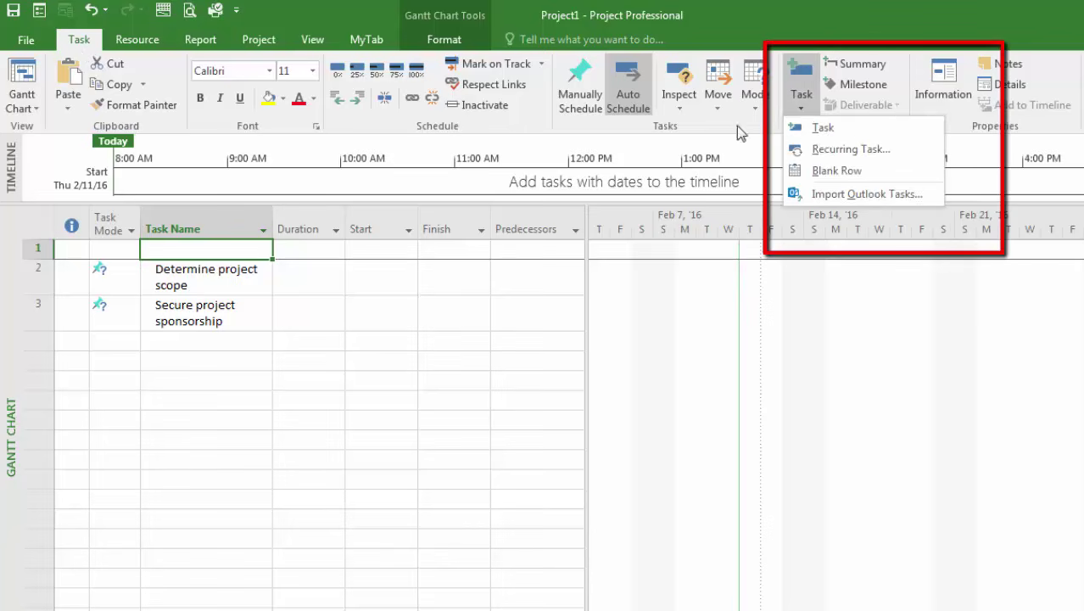
key(Escape)
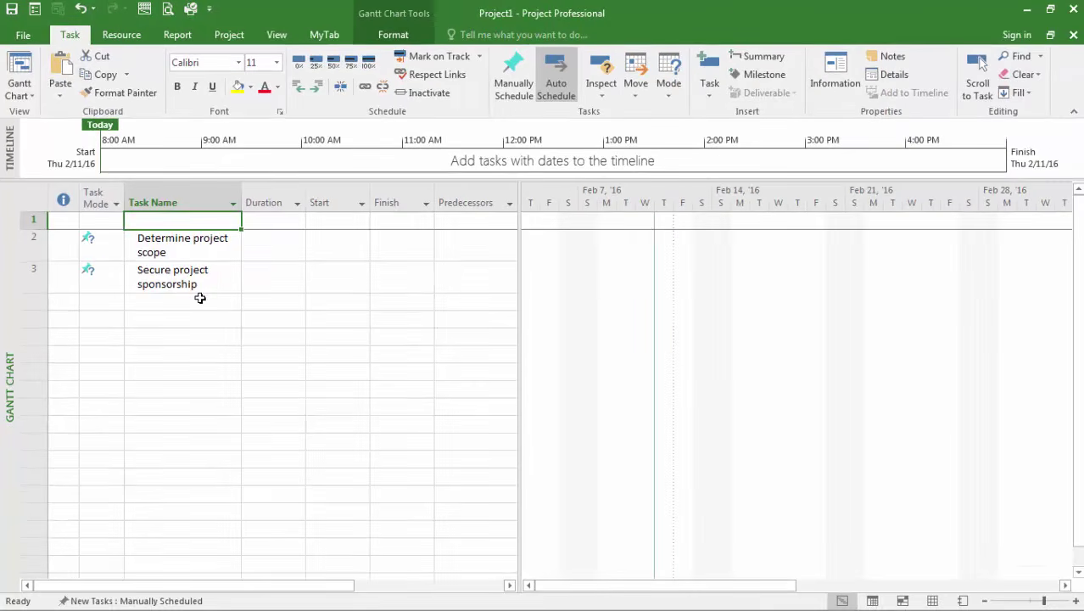
text(Scope)
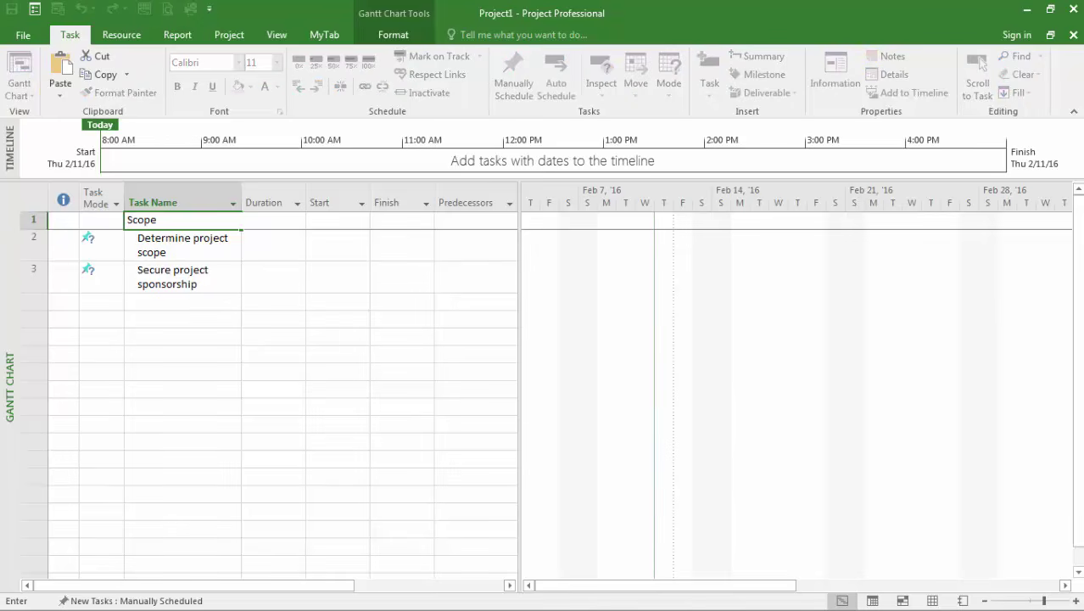
key(Return)
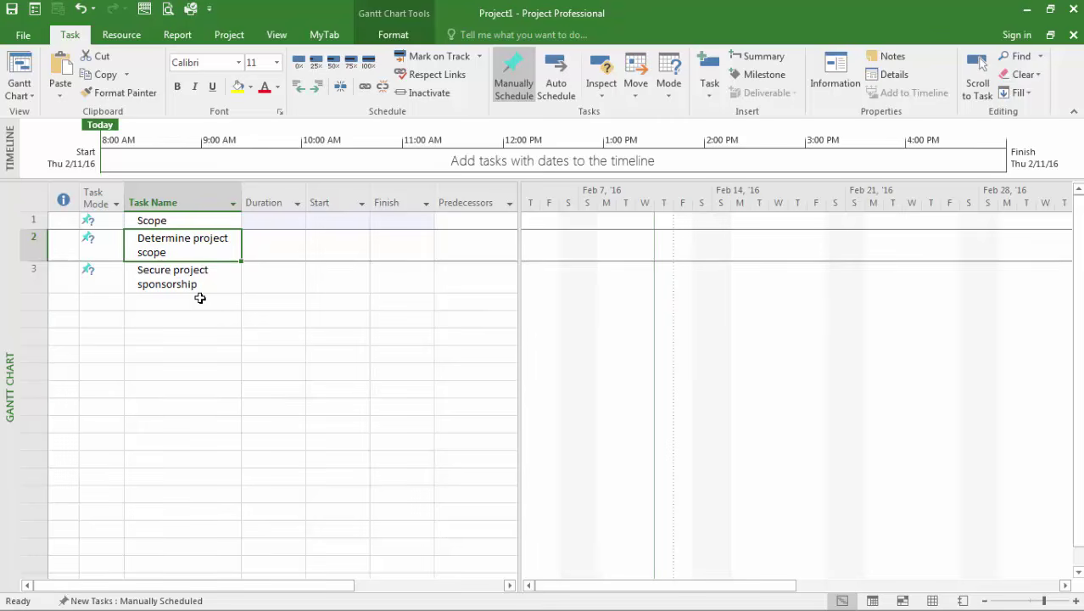
Start a recurring task named "Meetings" in the first empty row below "Secure project sponsorship"
click(168, 302)
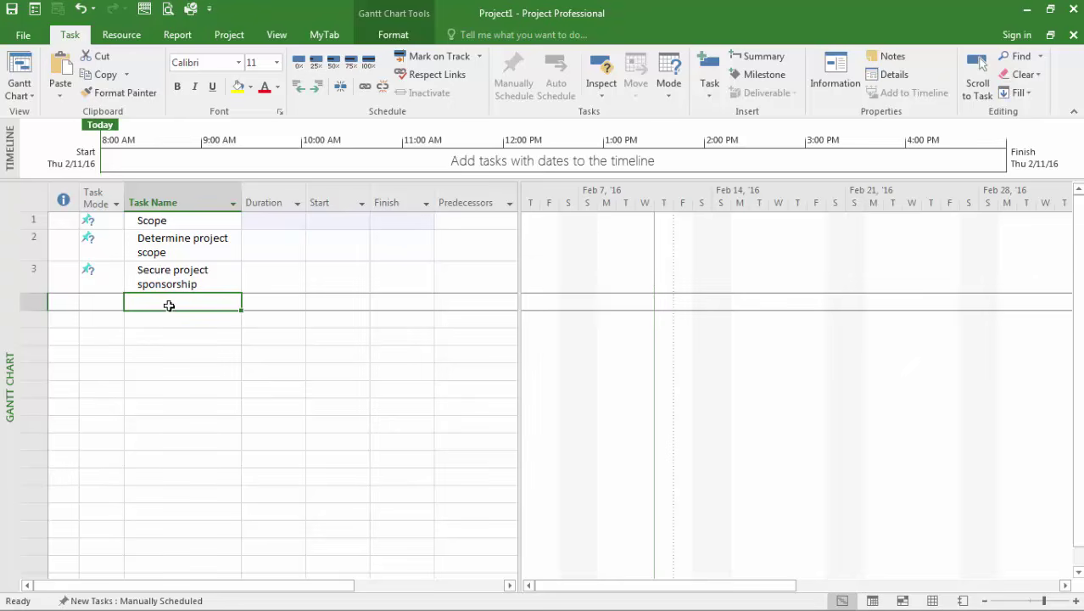
click(192, 285)
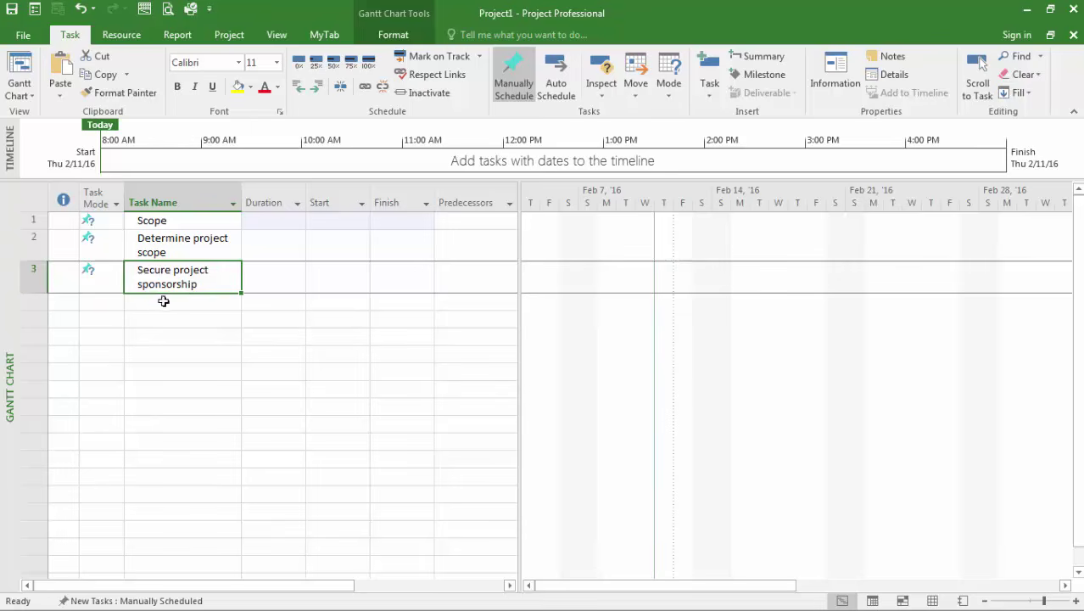
click(172, 304)
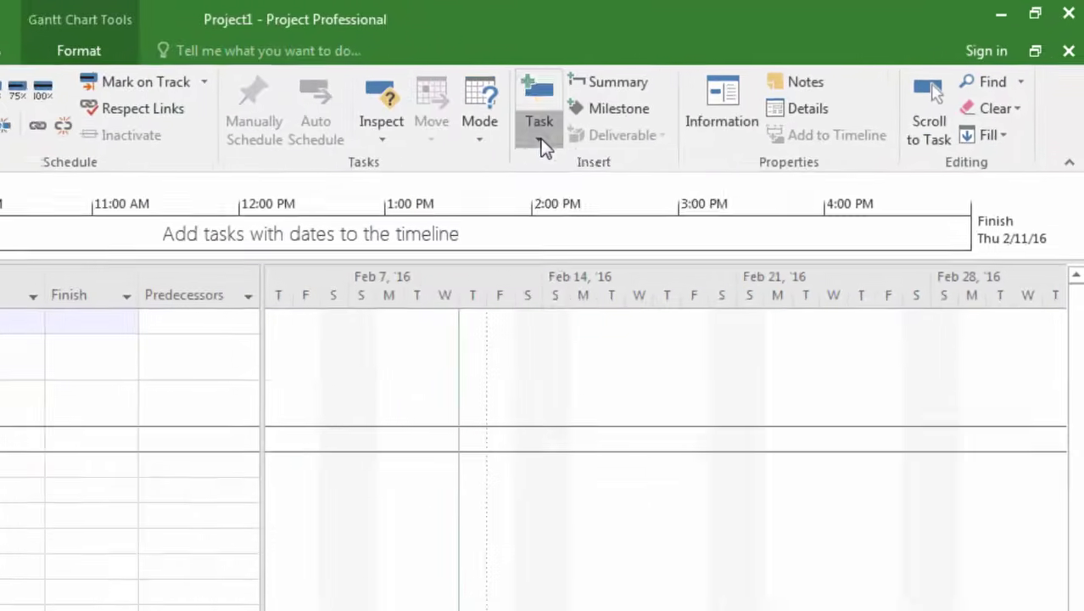
click(698, 96)
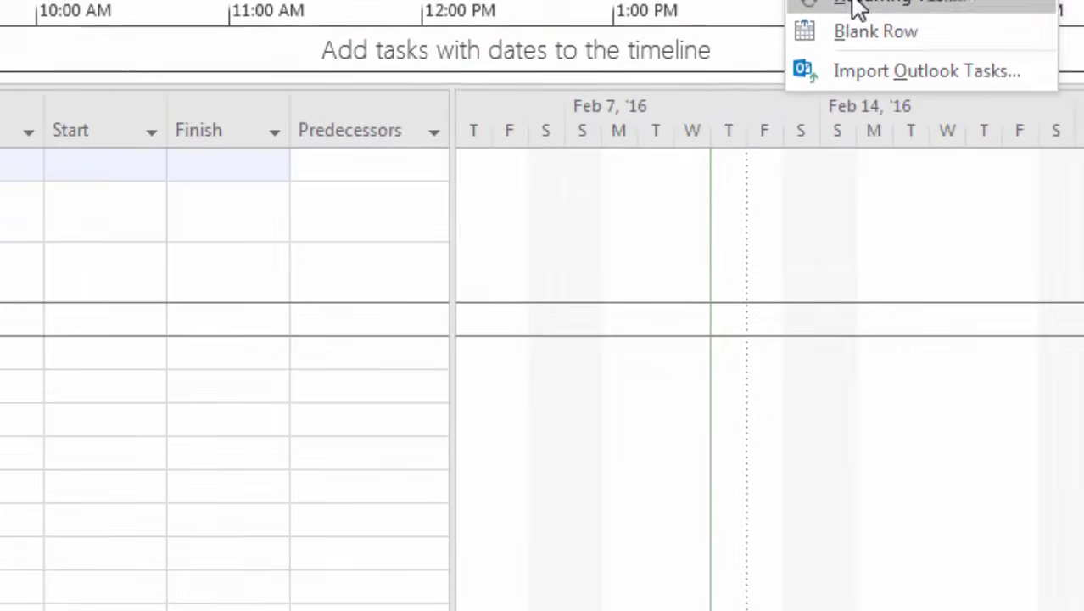
click(440, 241)
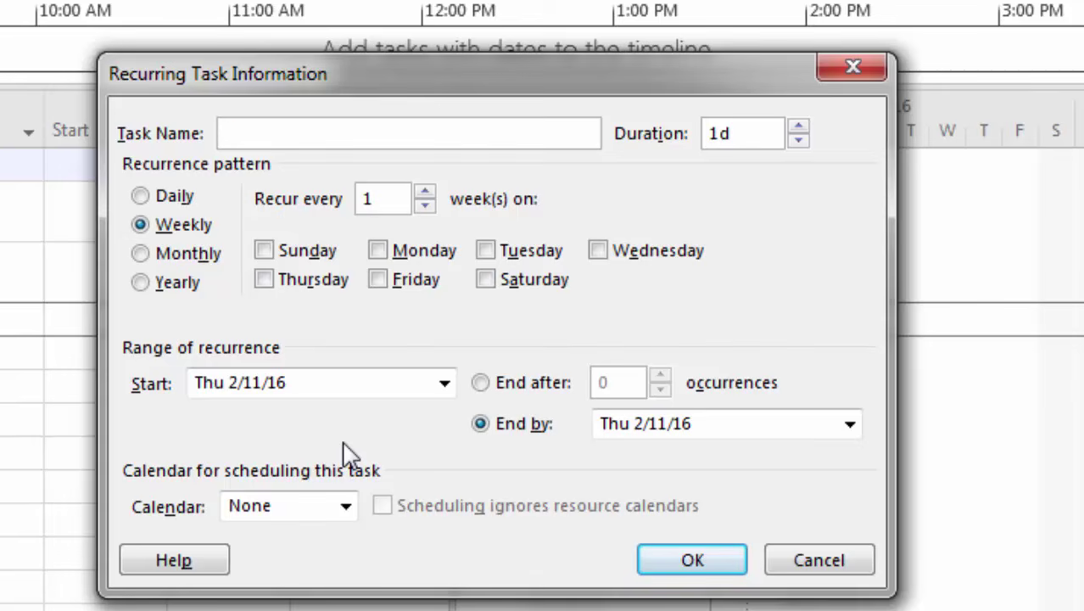
text(Meetin)
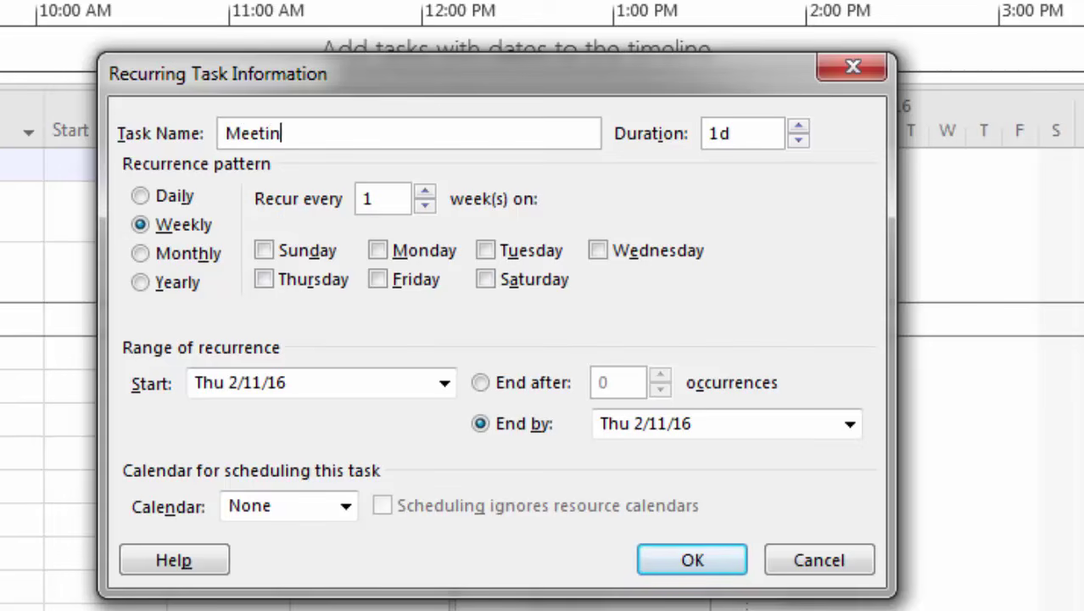
text(gs)
Set the recurring task's duration to 1h and make it recur on Friday
click(327, 142)
click(758, 138)
key(BackSpace)
text(h)
click(378, 280)
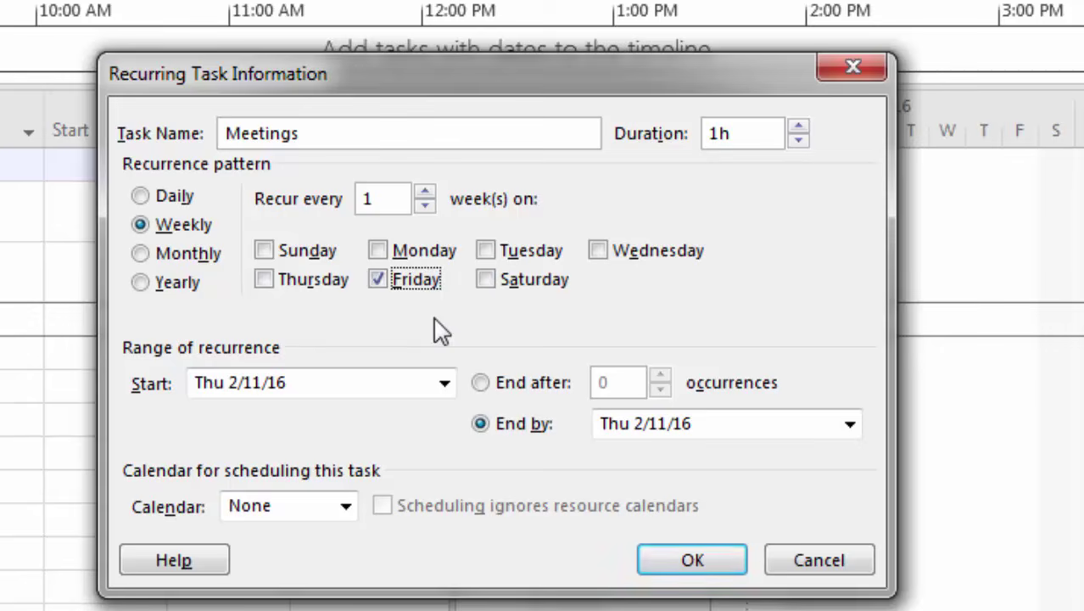
Set the recurrence range from Mon 2/15/16 to Fri 2/26/16 and create the recurring task
click(443, 383)
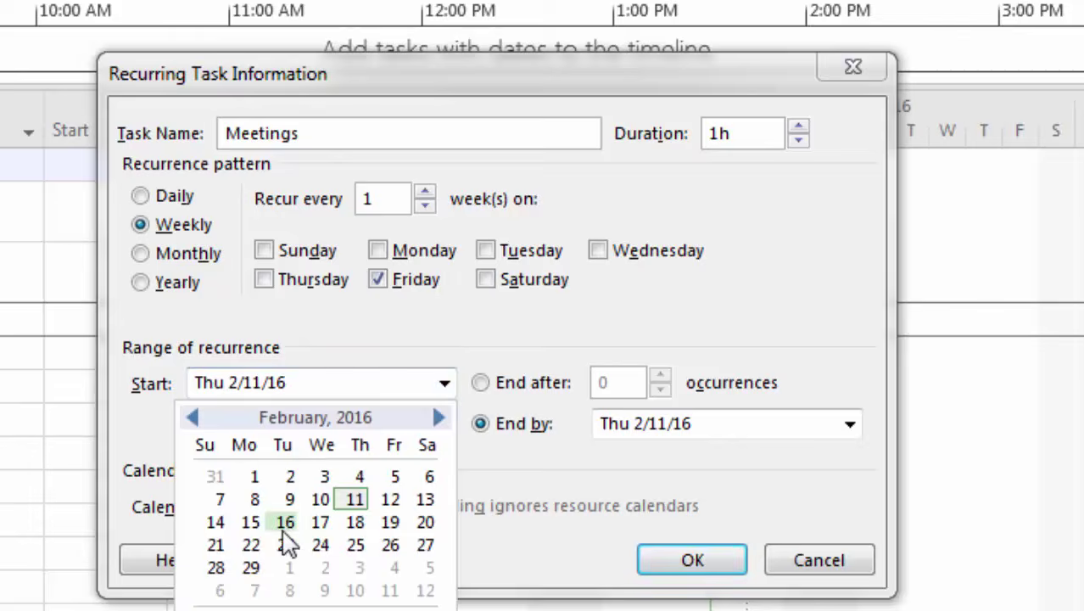
click(250, 522)
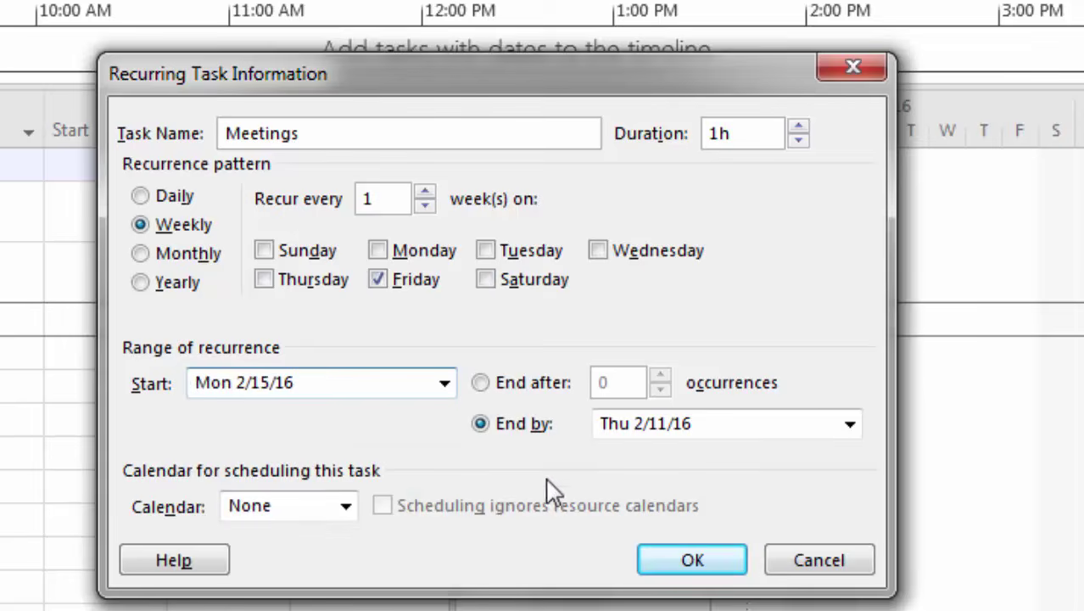
click(849, 424)
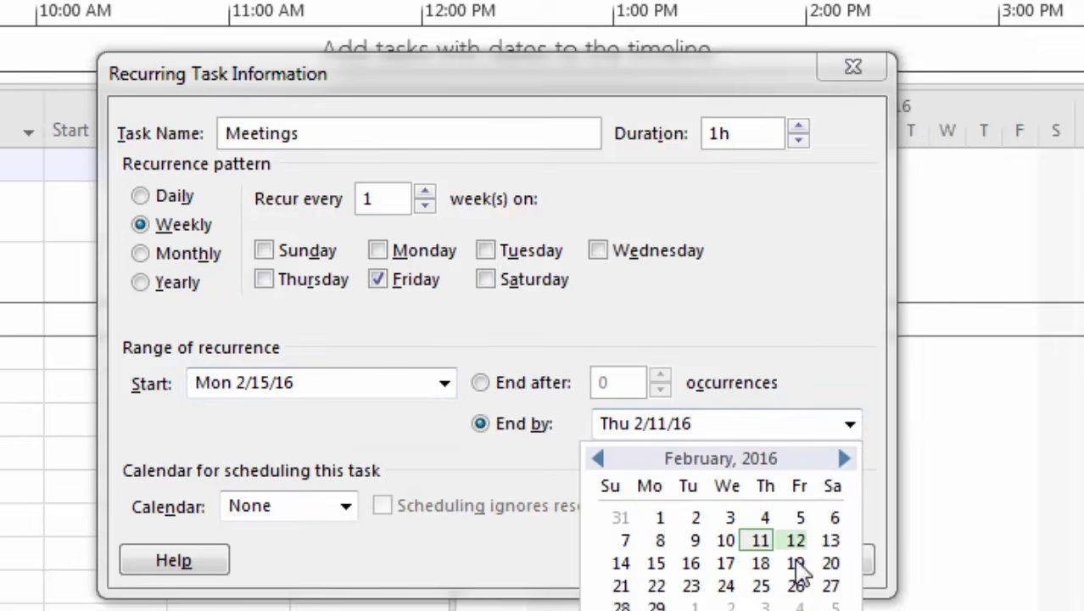
click(796, 586)
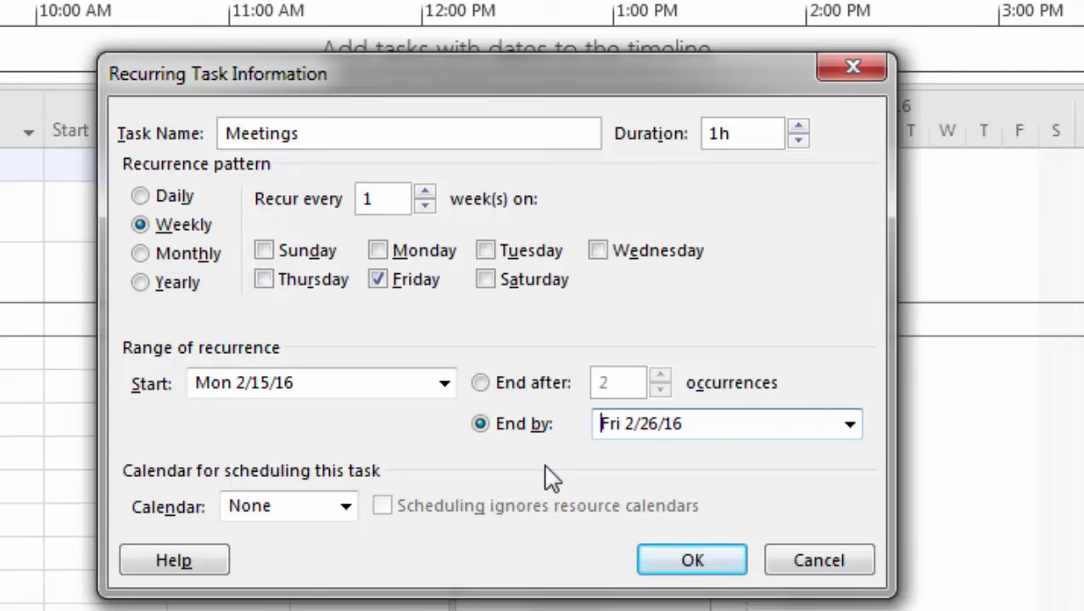
click(690, 561)
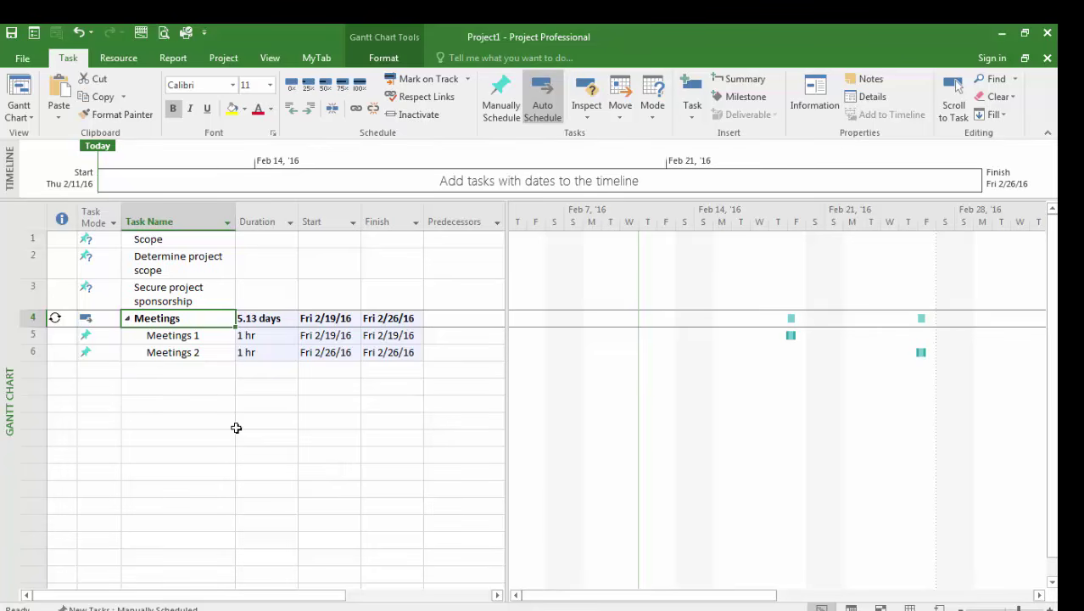
Review the recurrence settings of the "Meetings" task and close them without changes
double_click(187, 320)
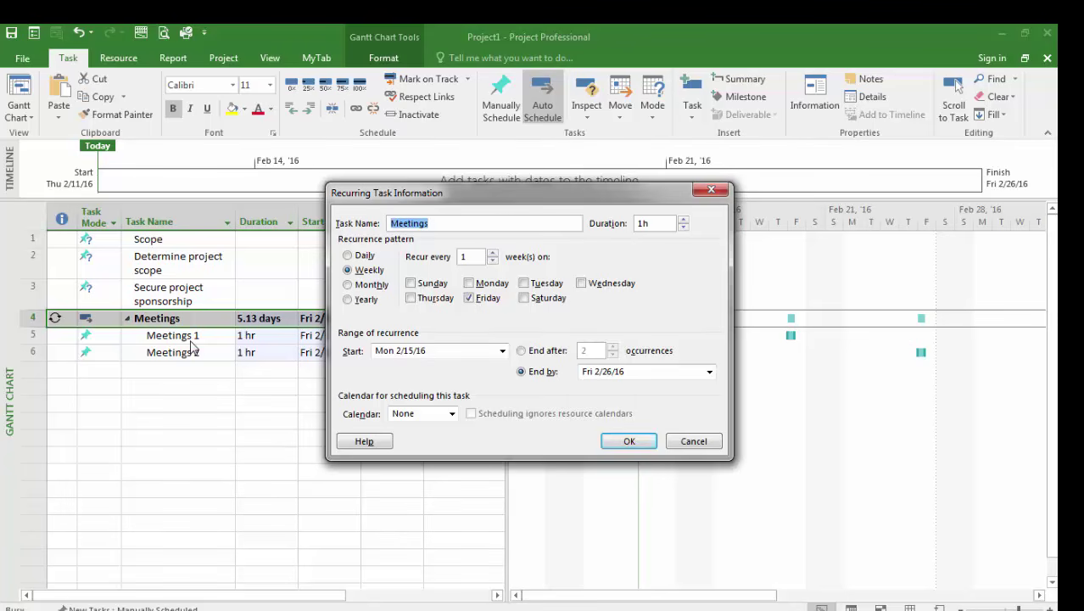
click(692, 443)
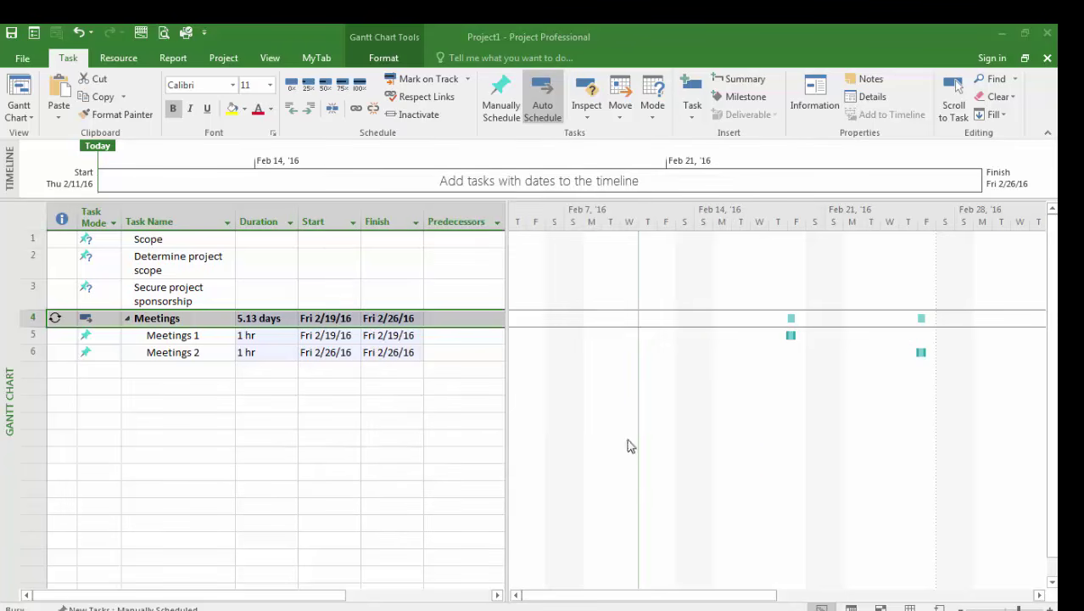